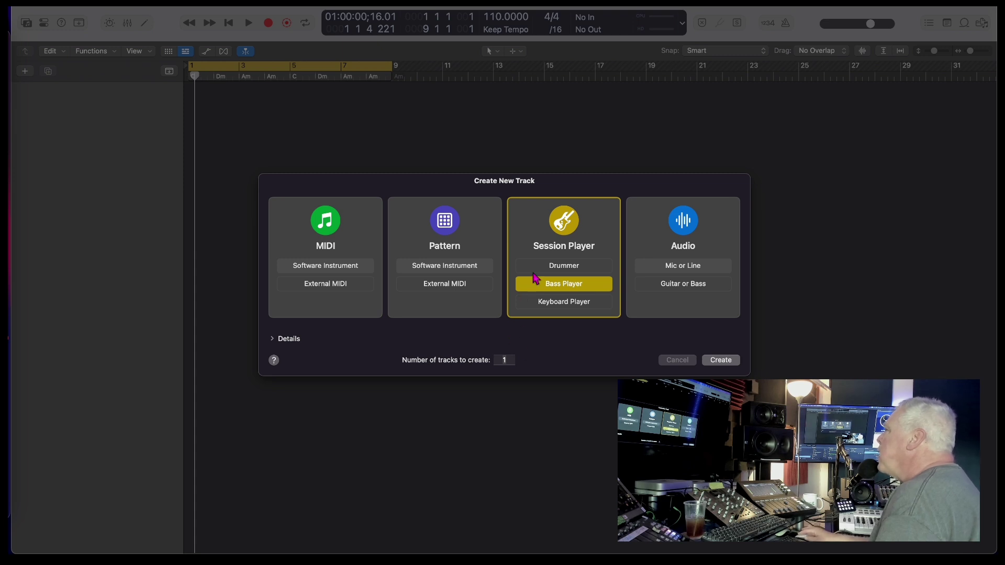
- Choose Drummer as the Session Player to create a Pop Rock drum track
click(537, 267)
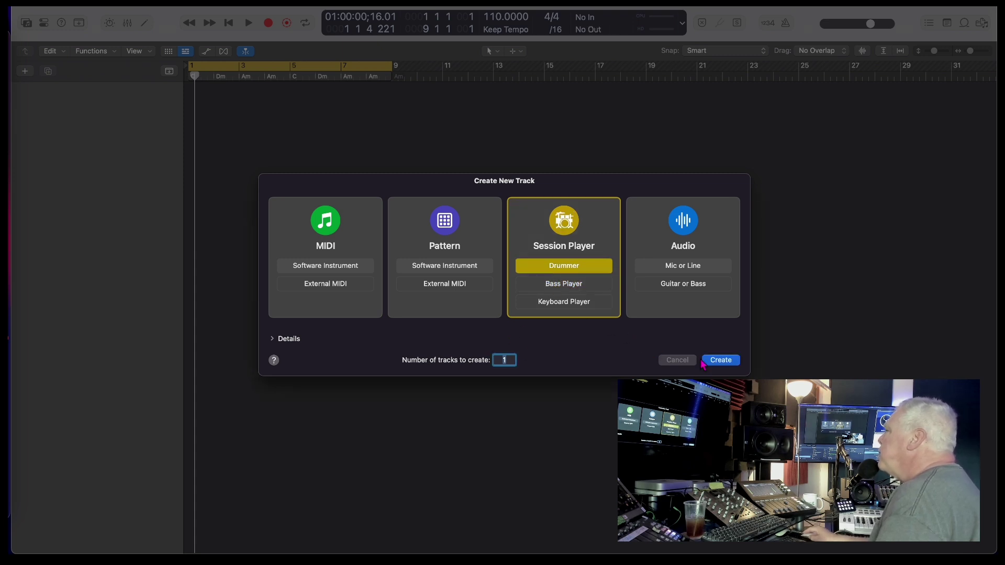
click(721, 360)
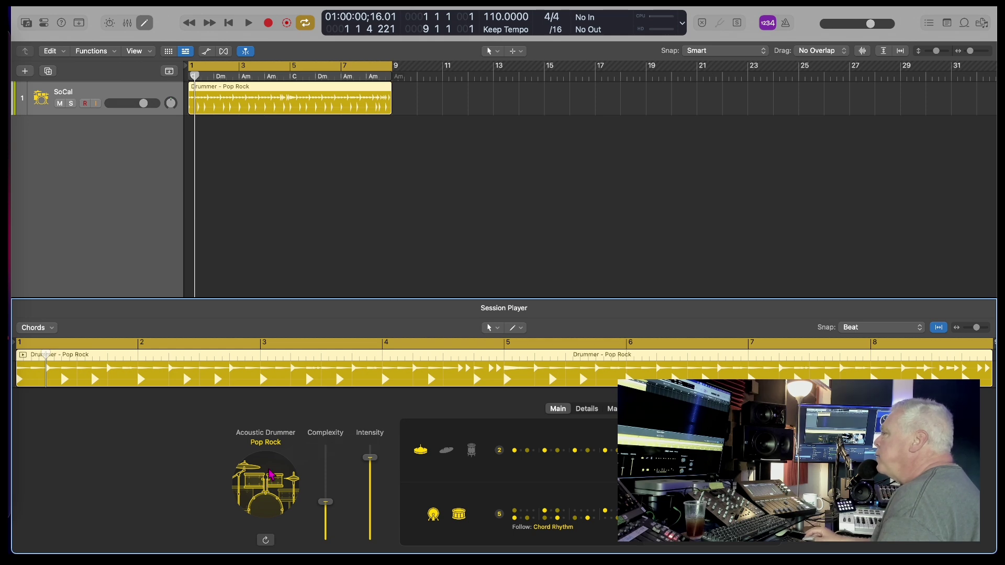
click(270, 475)
click(327, 472)
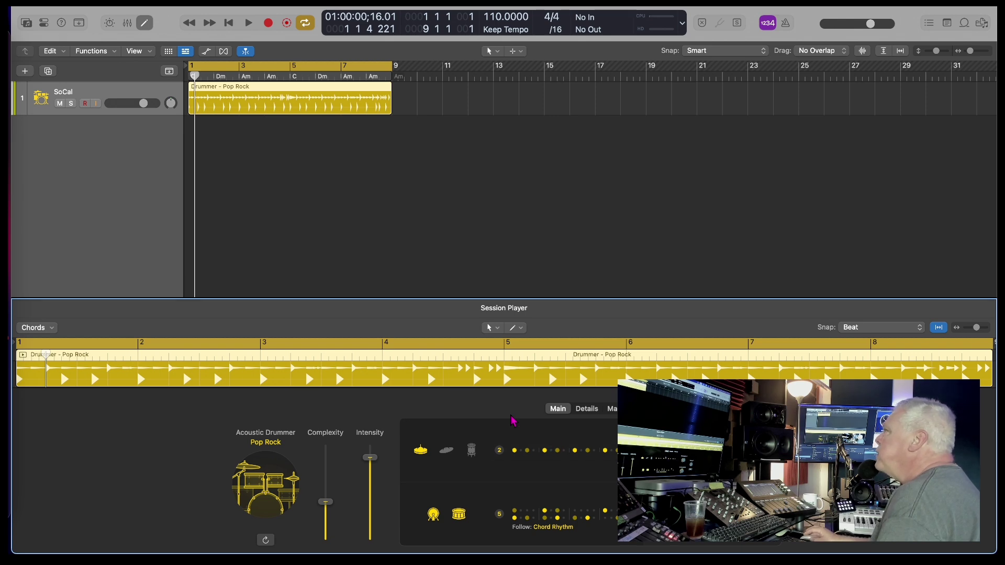
ctrl+alt+click(364, 252)
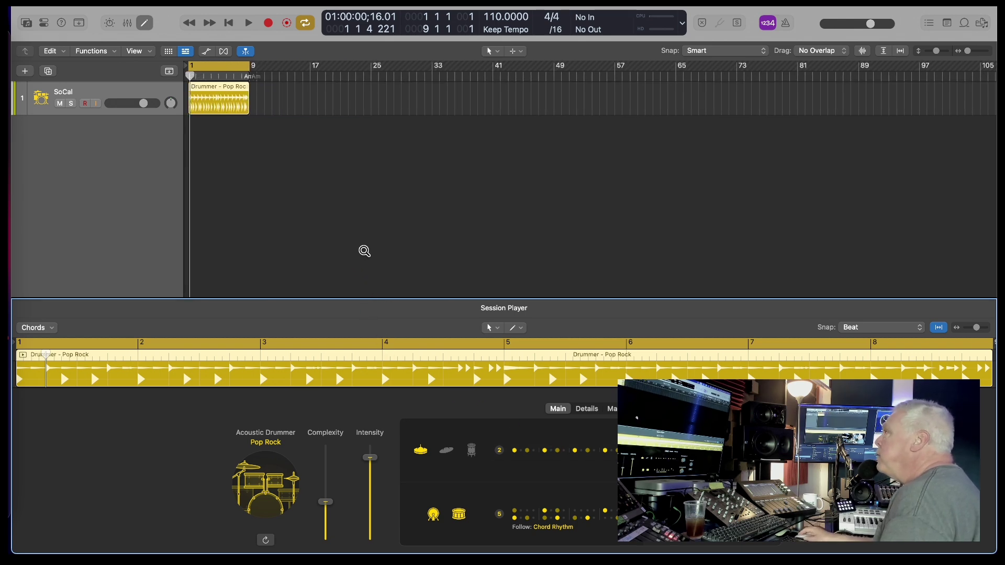
scroll(251, 73, up, 2)
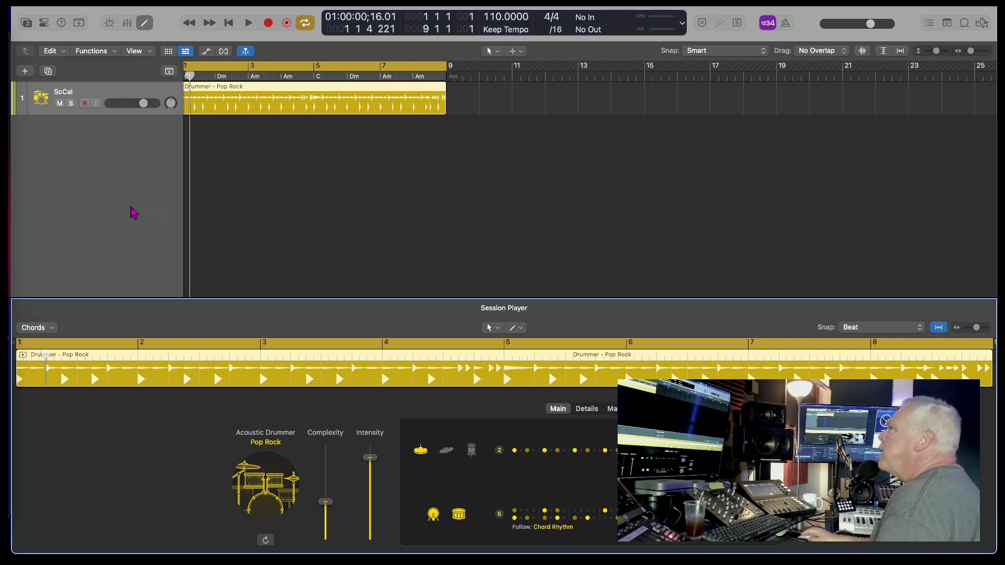
click(131, 213)
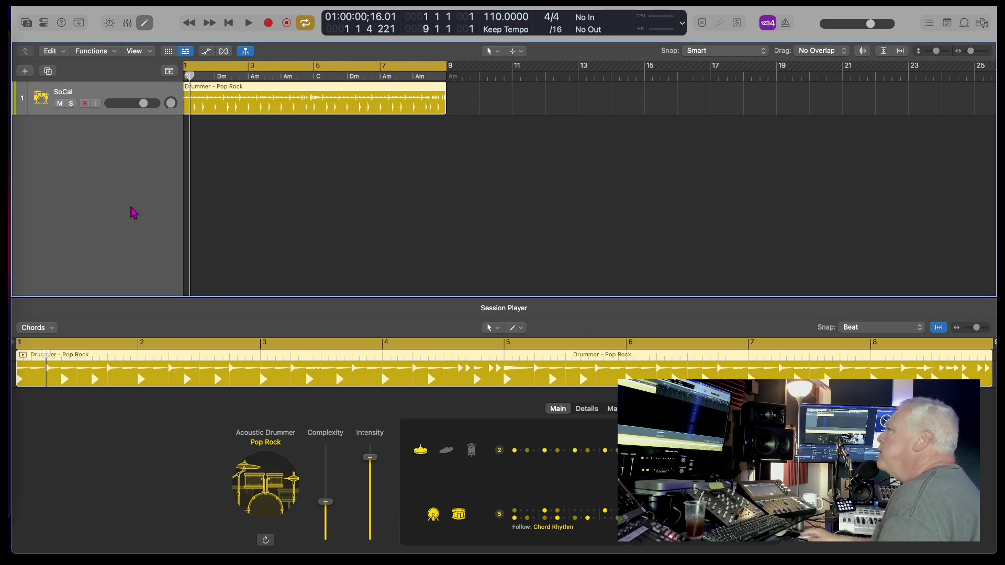
key(space)
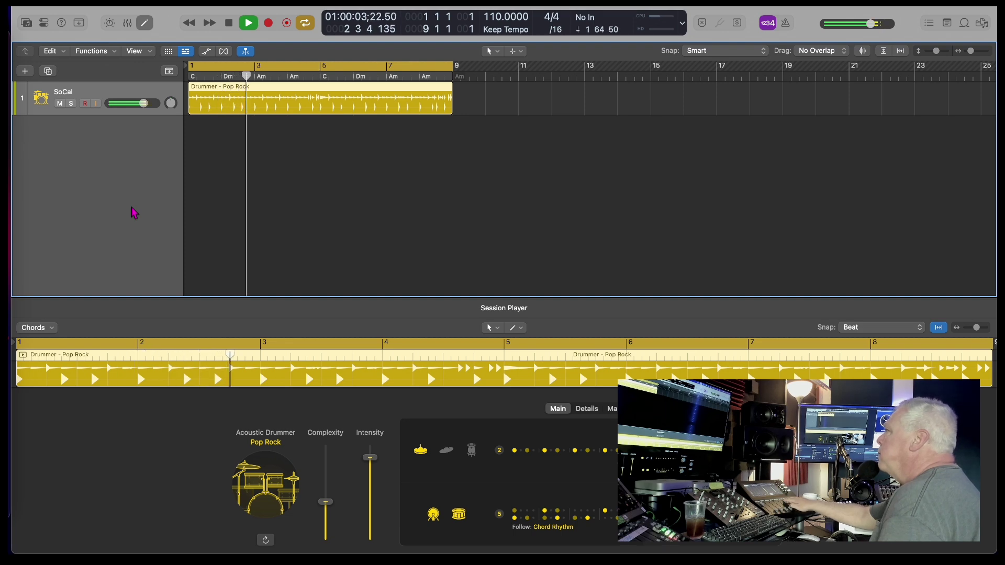
key(space)
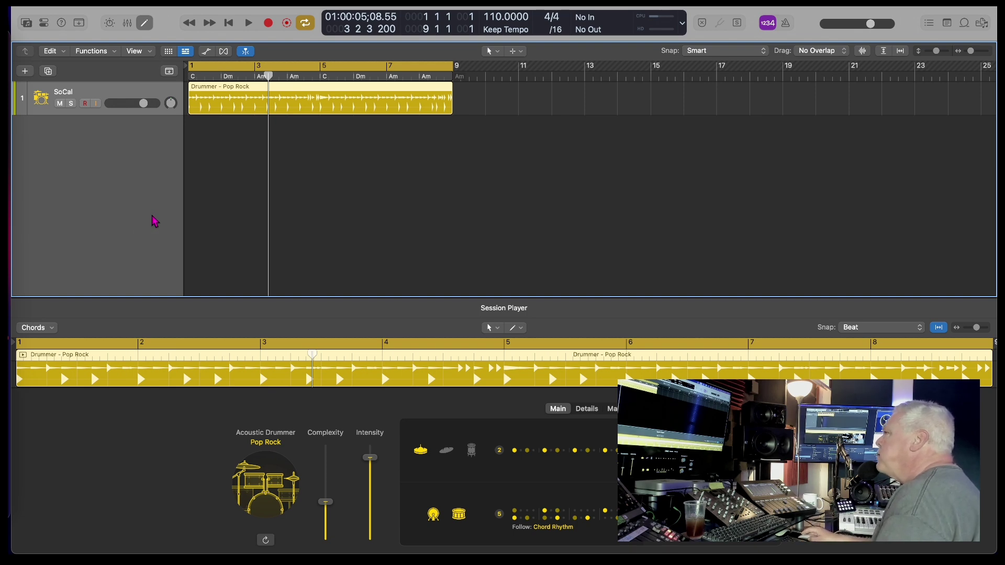
- Create a Bass Player Session Player track and play the song to hear it with the drums
double_click(108, 191)
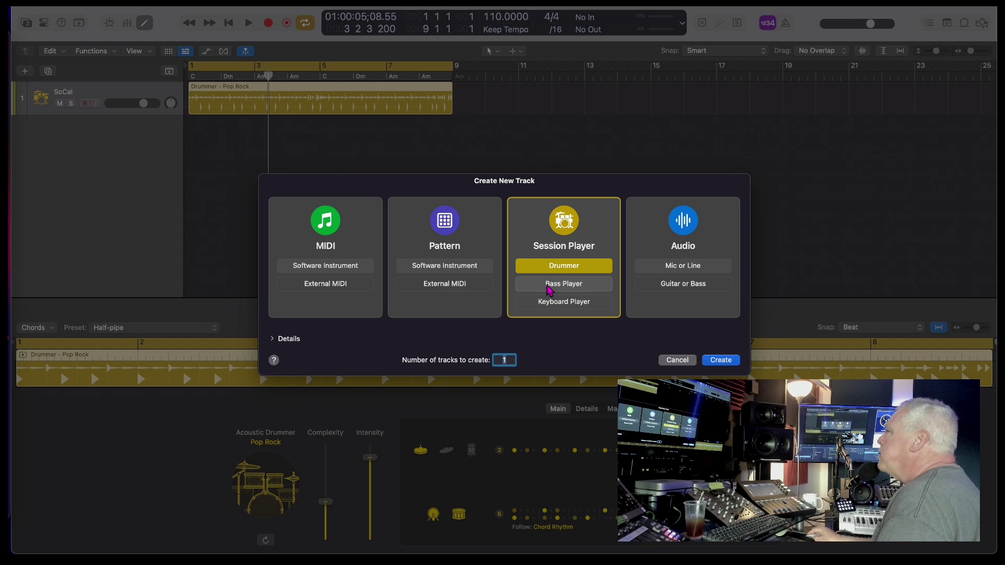
click(540, 291)
click(731, 361)
key(space)
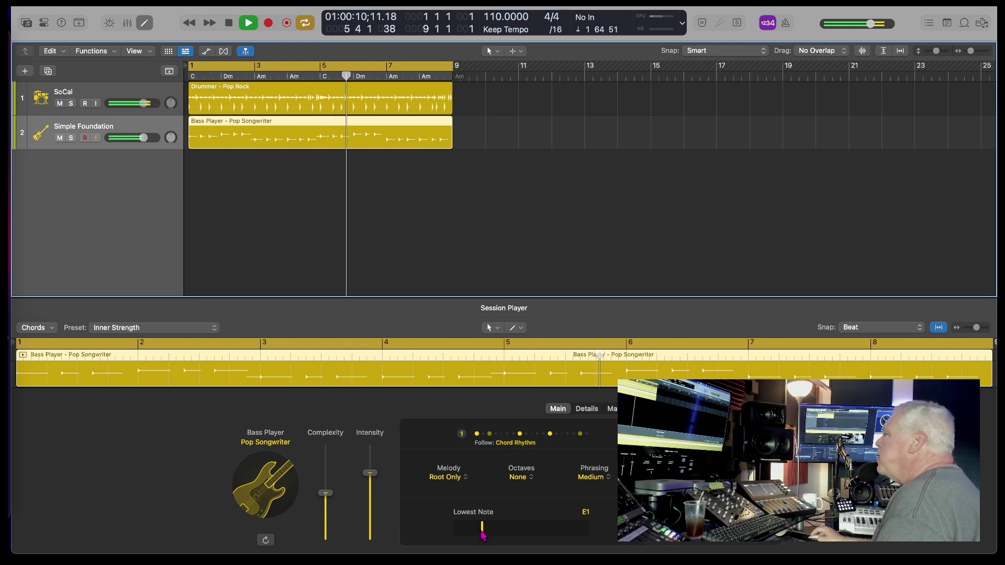
key(space)
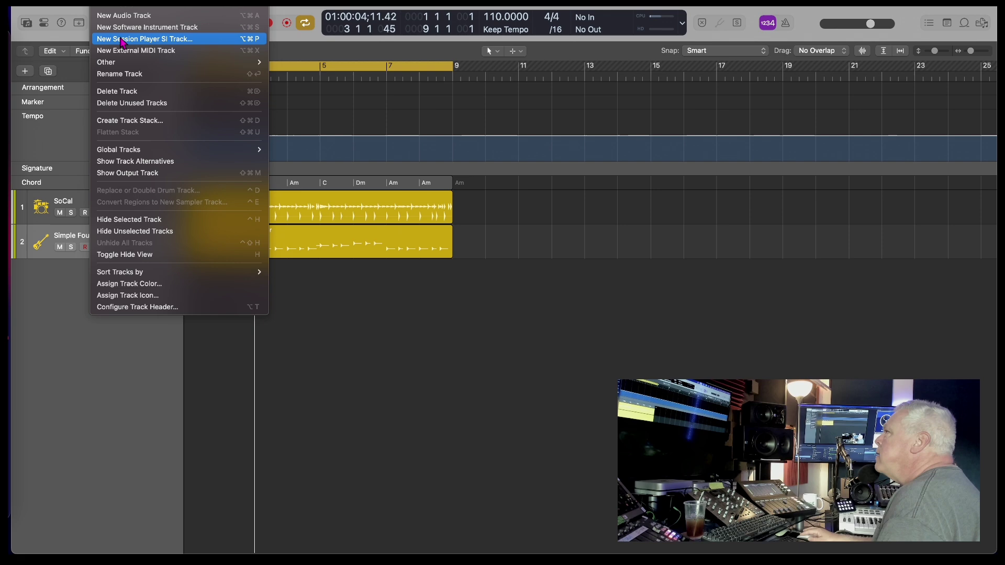
- Create a Keyboard Player Session Player track and start playback
click(150, 38)
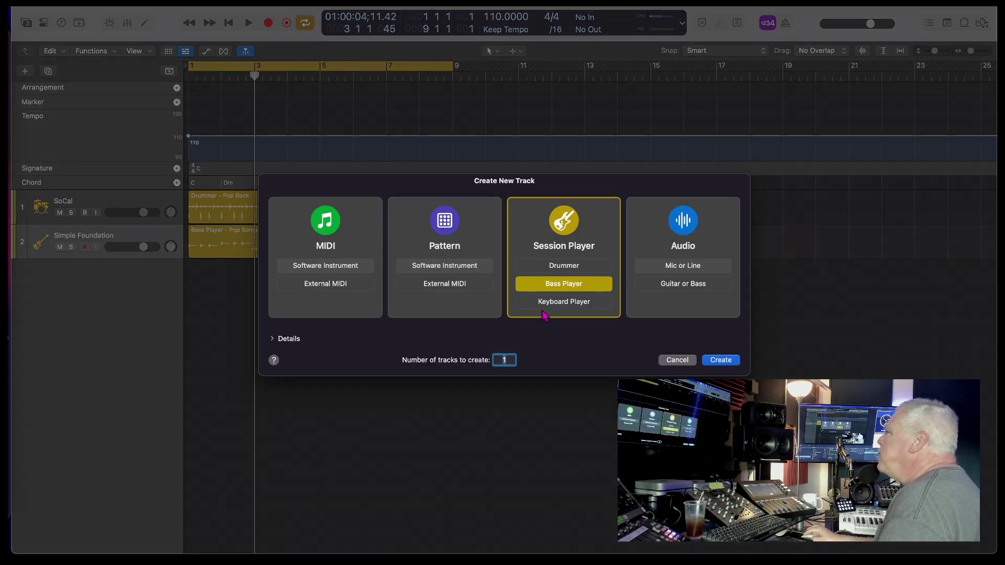
click(550, 301)
click(717, 363)
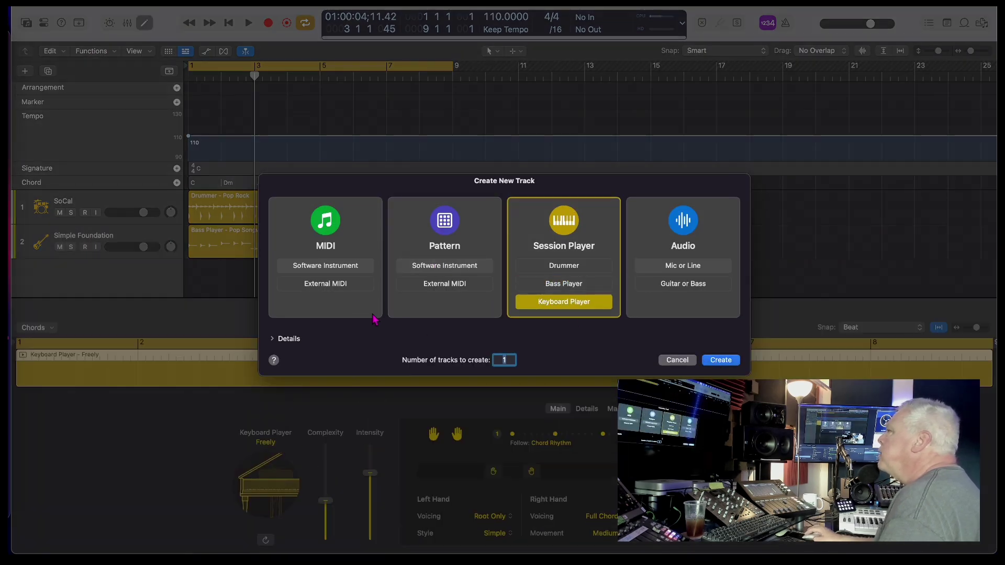
key(space)
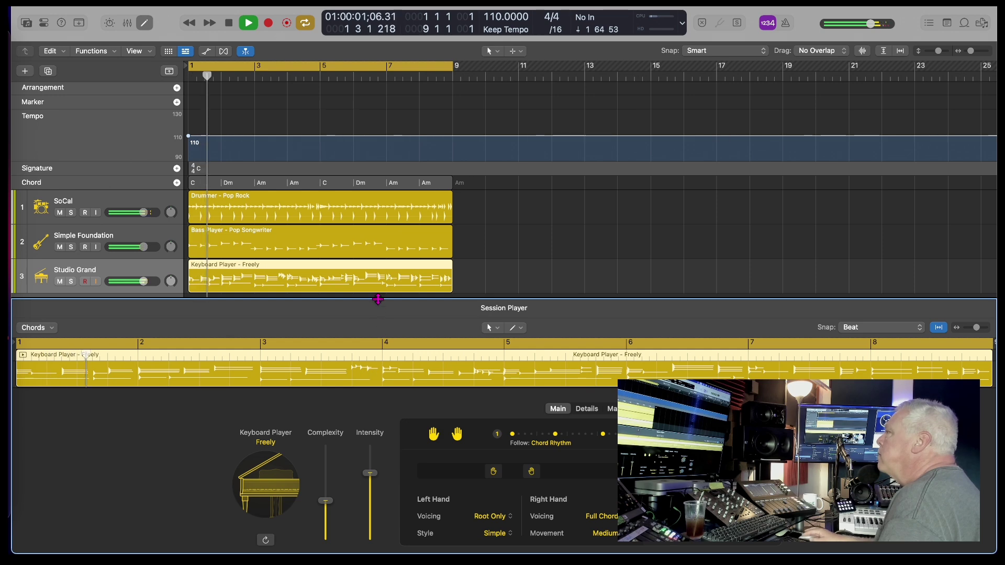
- Raise the keyboard player's intensity and replay the song from the start
drag(377, 299, 376, 308)
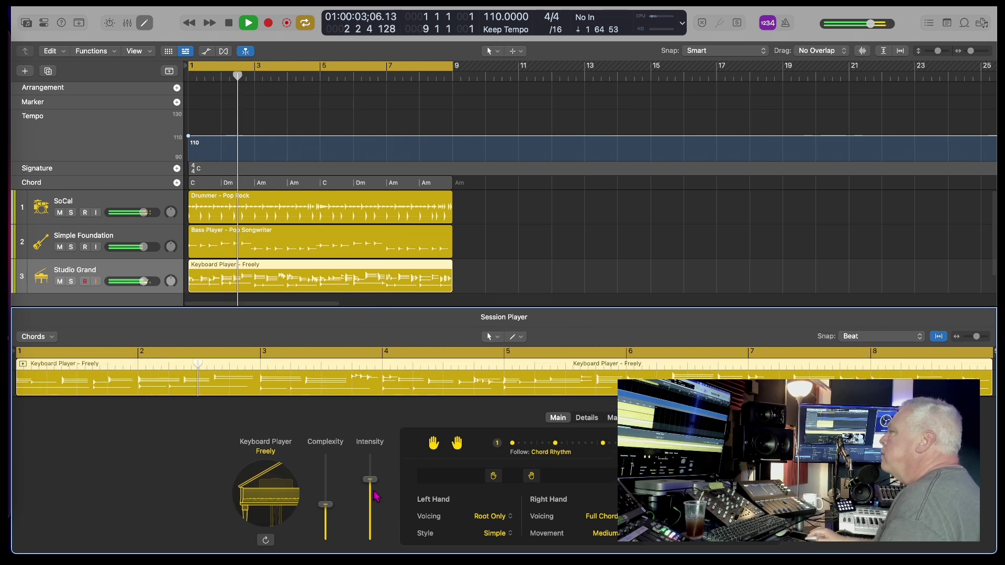
drag(370, 480, 370, 455)
key(space)
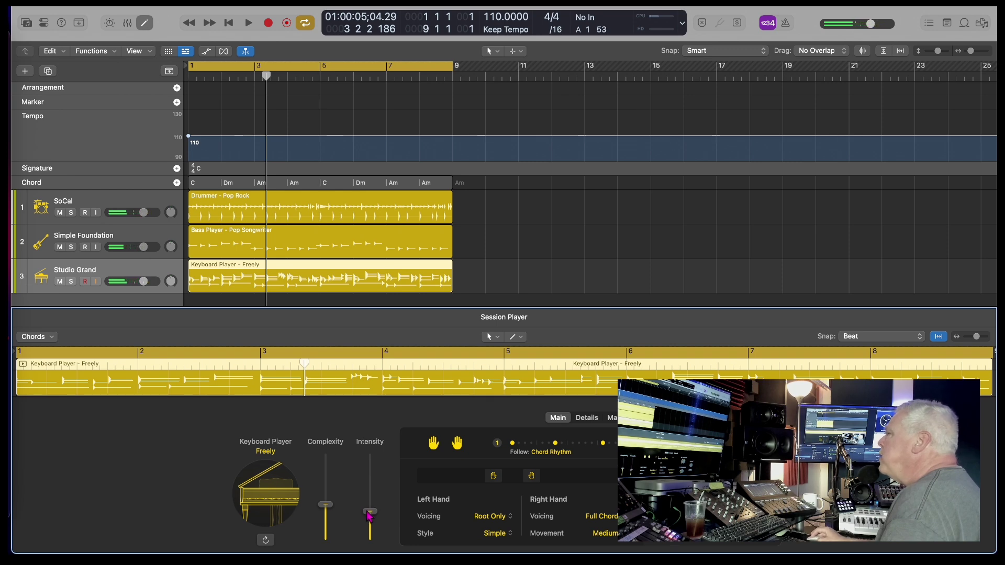
key(Return)
key(space)
- Lower the keyboard player's complexity, audition it from the start, and close the Session Player editor
mouse_move(325, 505)
mouse_down()
mouse_move(326, 533)
mouse_move(375, 507)
mouse_move(374, 491)
mouse_up()
key(space)
key(Return)
key(space)
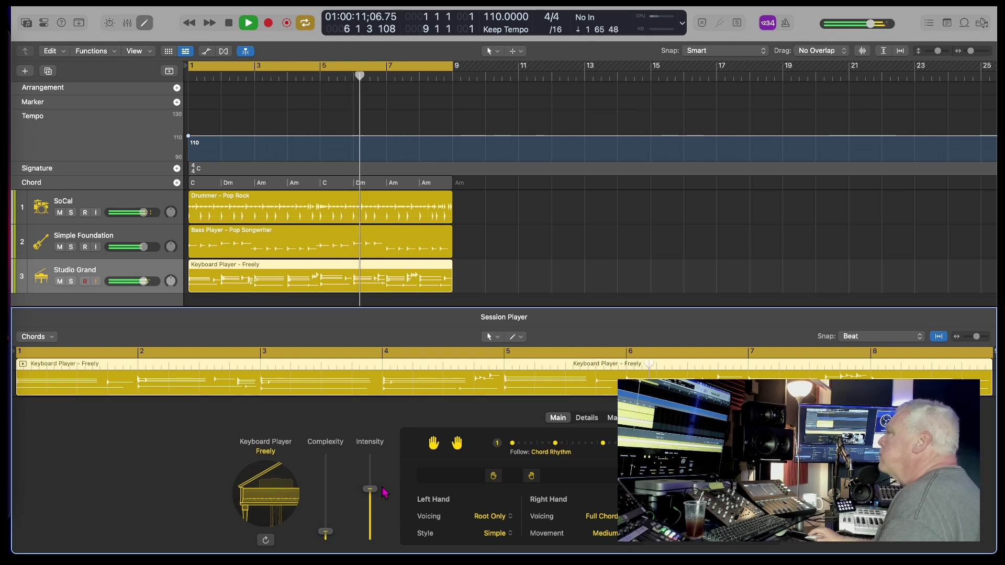
key(space)
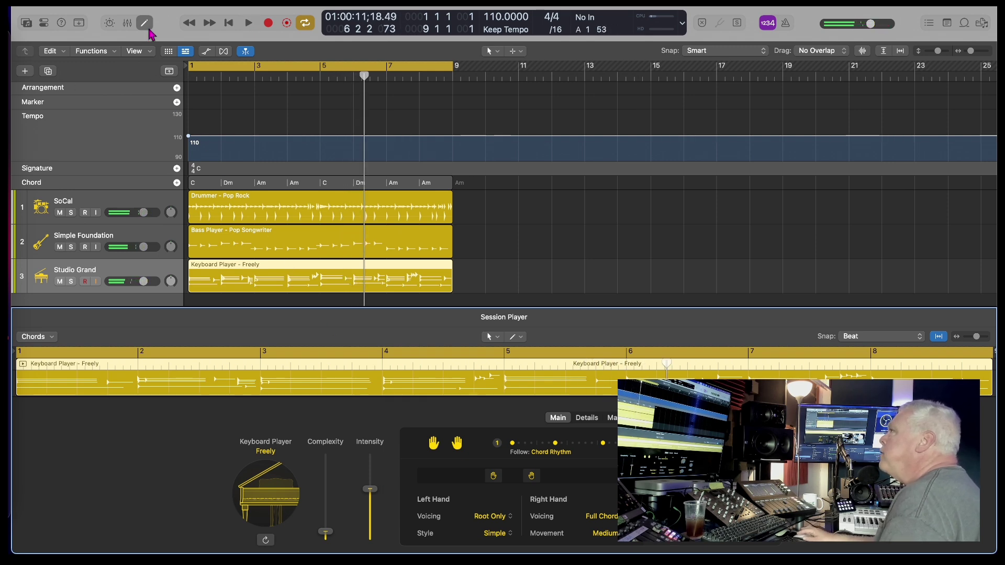
click(145, 24)
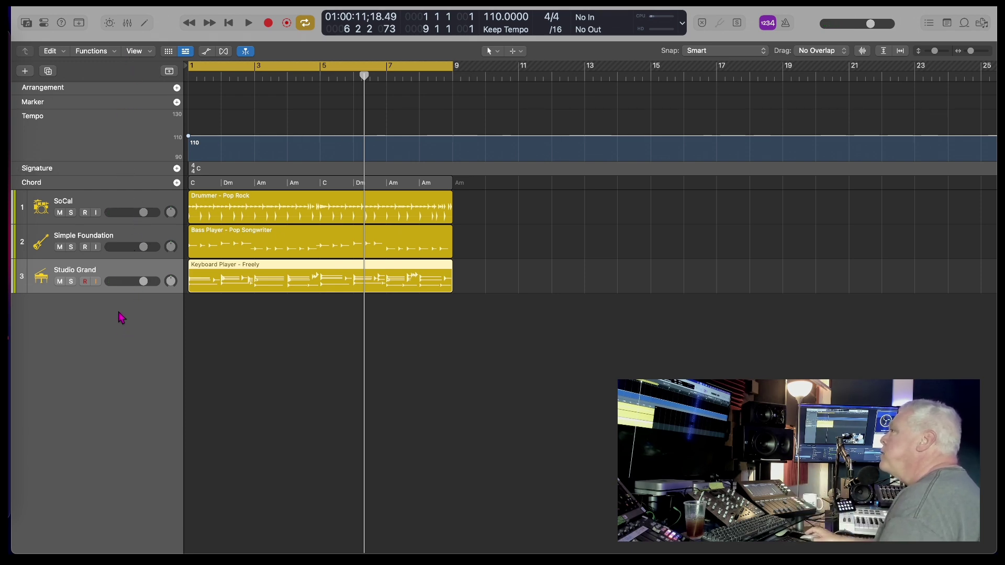
- In the Mixer, replace Studio Grand with Kontakt 7's Hammersmith Free piano and raise its mid mics
key(x)
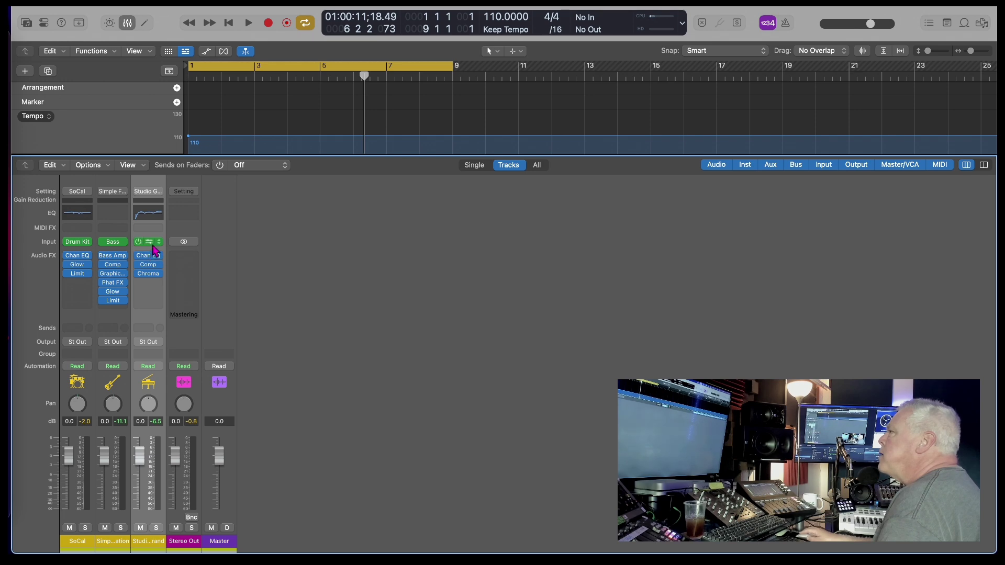
click(147, 241)
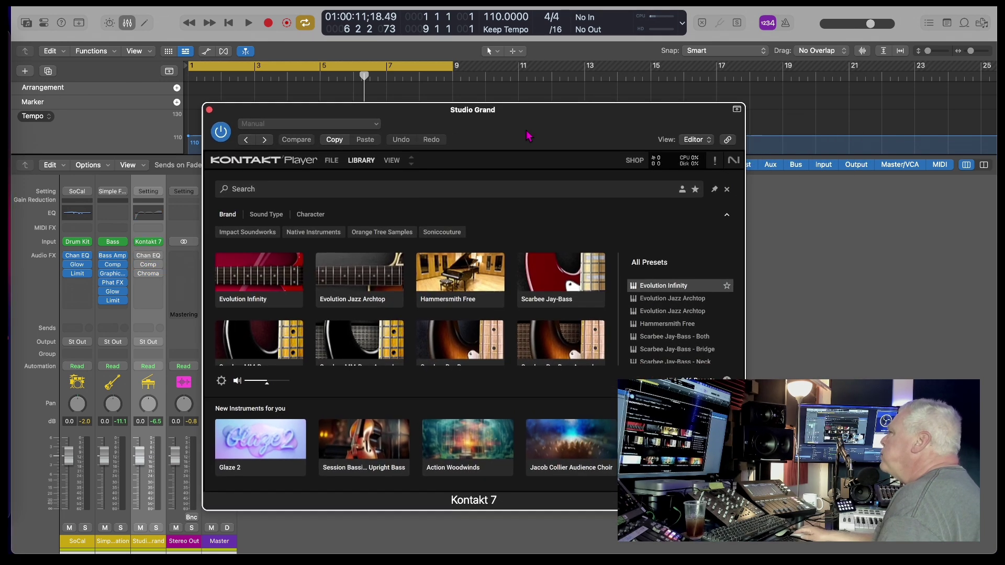
click(416, 251)
click(417, 252)
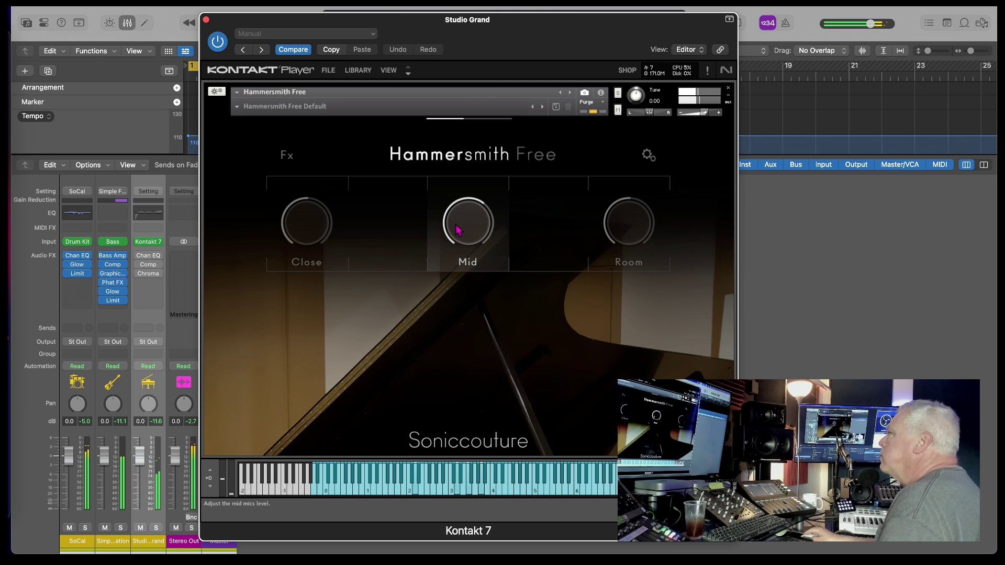
drag(458, 232, 459, 209)
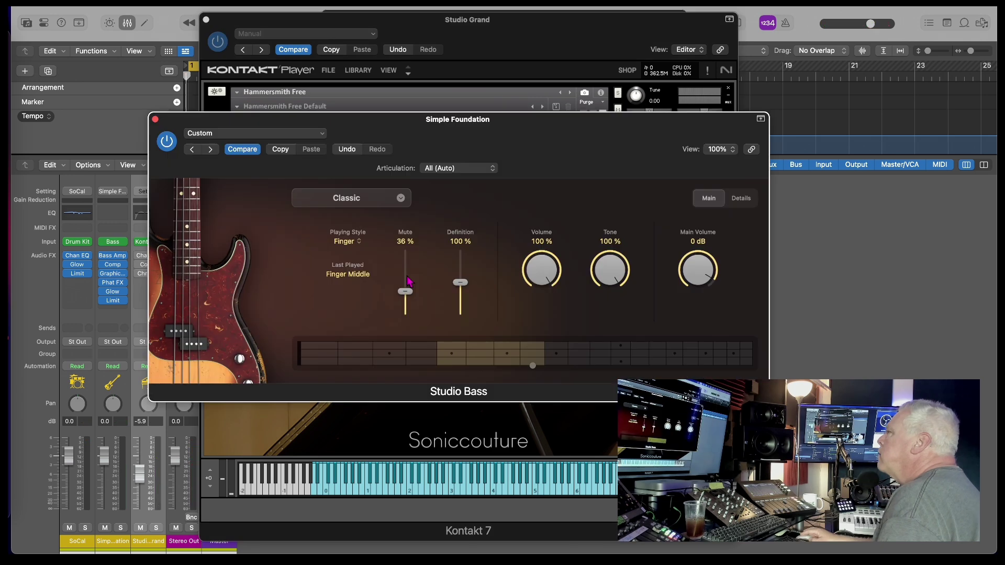
click(118, 242)
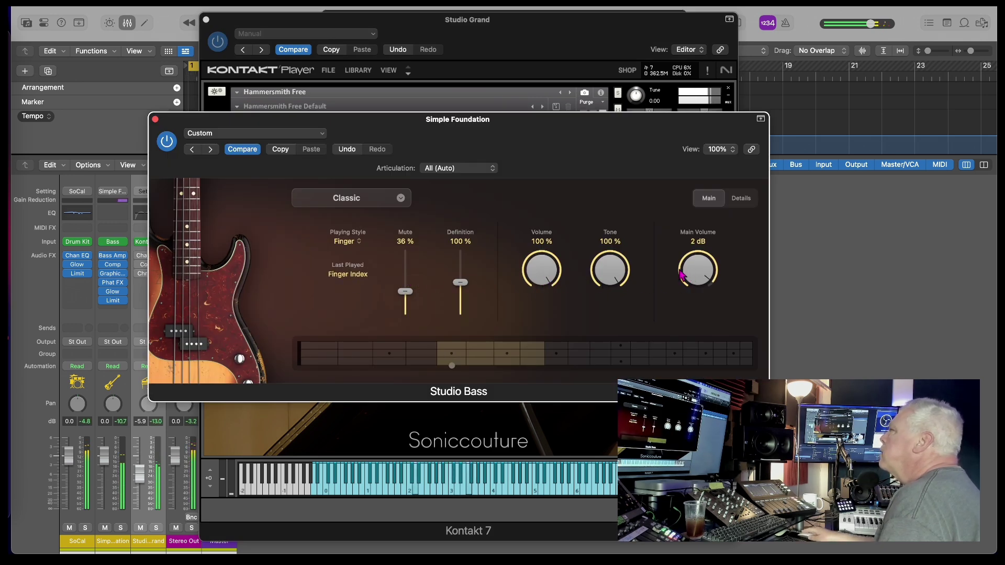
- Switch Studio Bass to the Session model, with definition about 152% and mute 48%
click(364, 201)
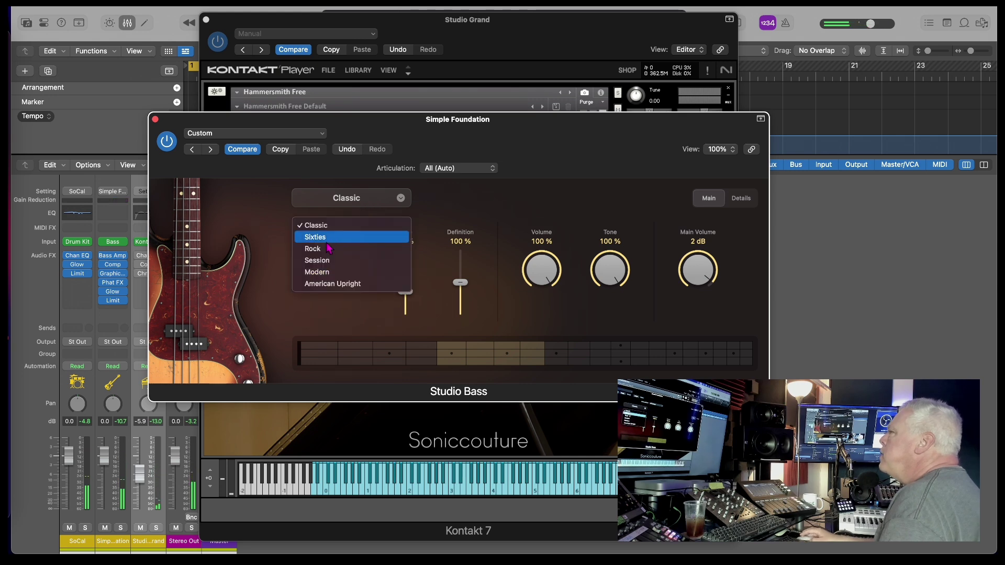
click(324, 260)
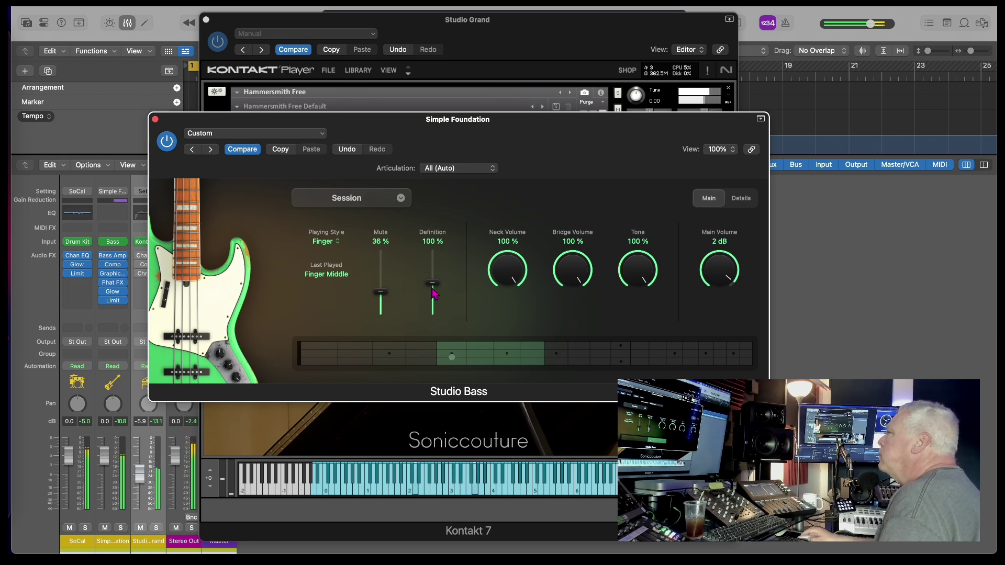
drag(437, 297, 433, 262)
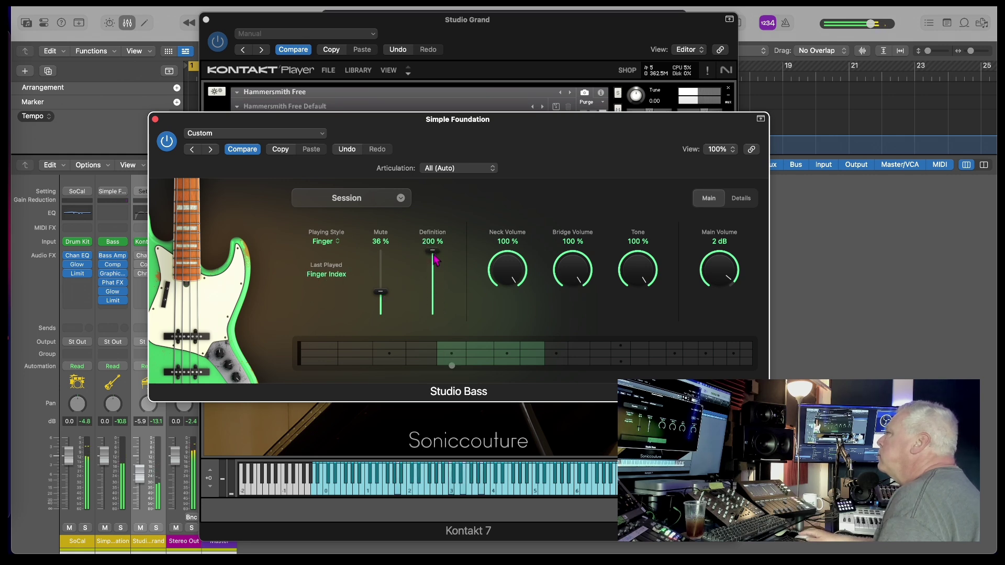
mouse_move(432, 255)
mouse_down()
mouse_move(434, 319)
mouse_move(434, 273)
mouse_up()
drag(380, 295, 379, 291)
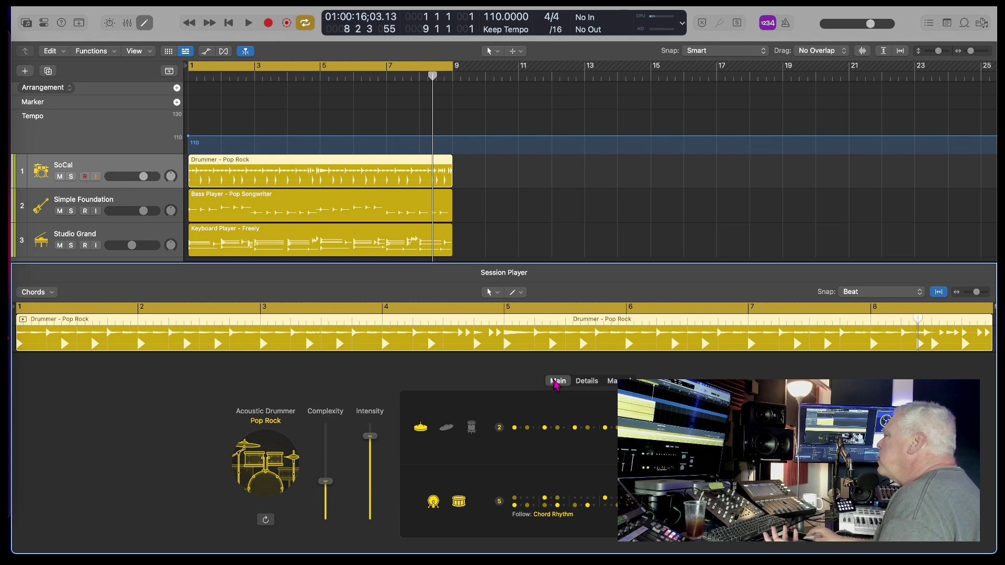
- Show the drummer's Details settings and list the snare playing choices
click(578, 383)
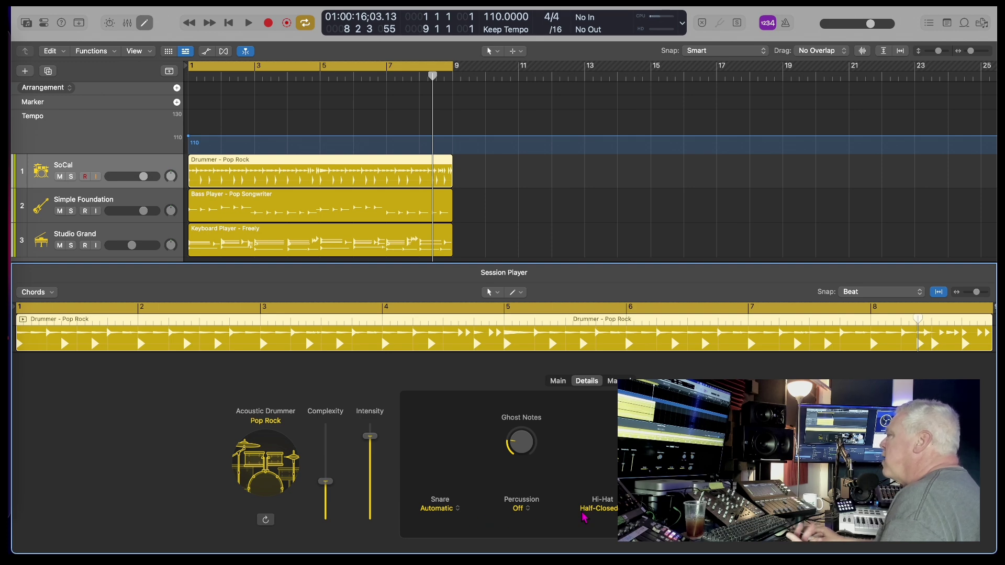
click(447, 510)
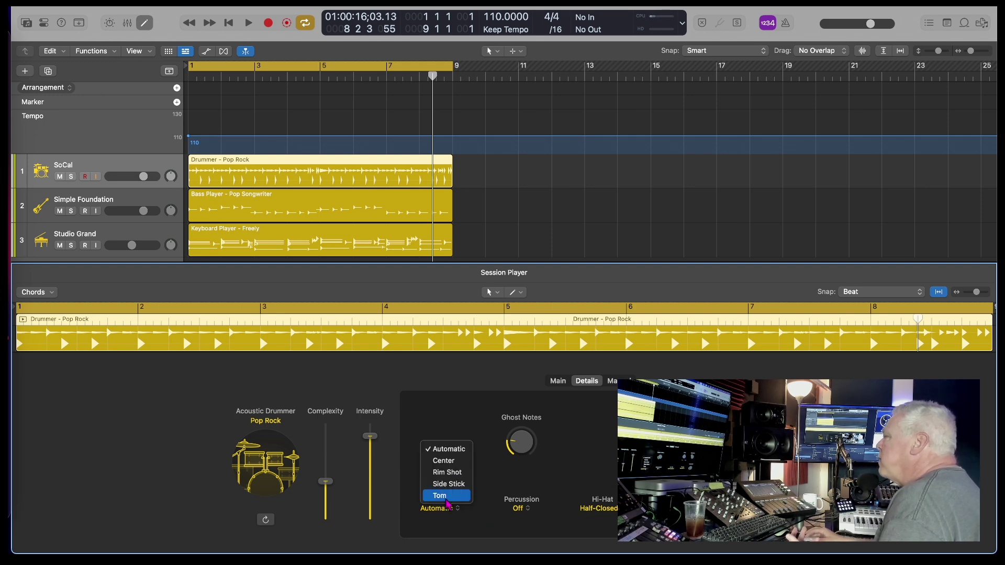